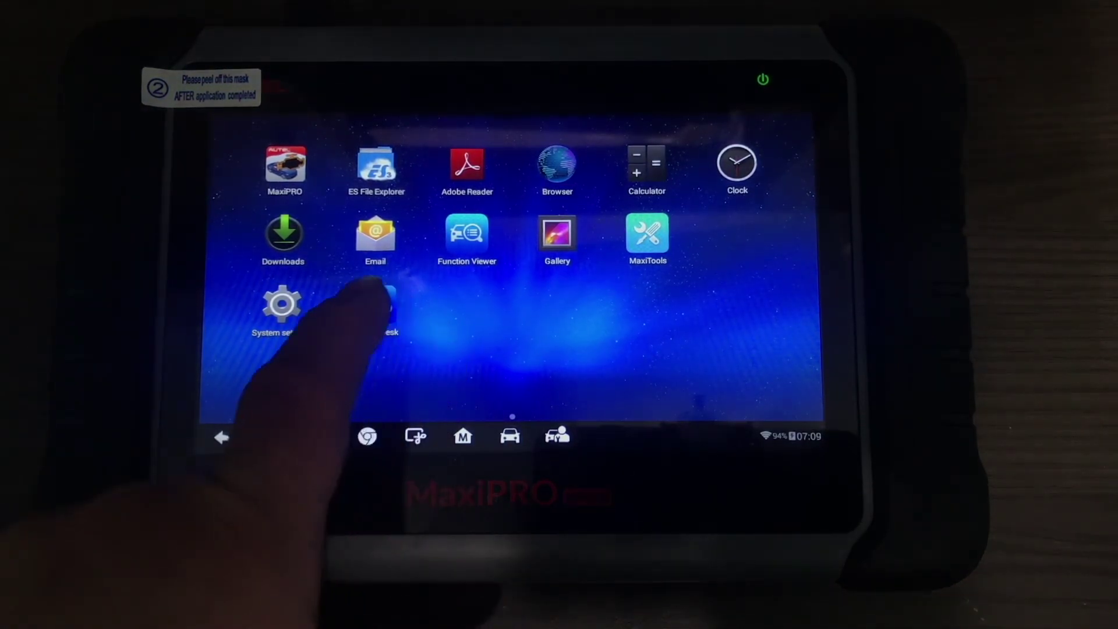
pyautogui.click(381, 305)
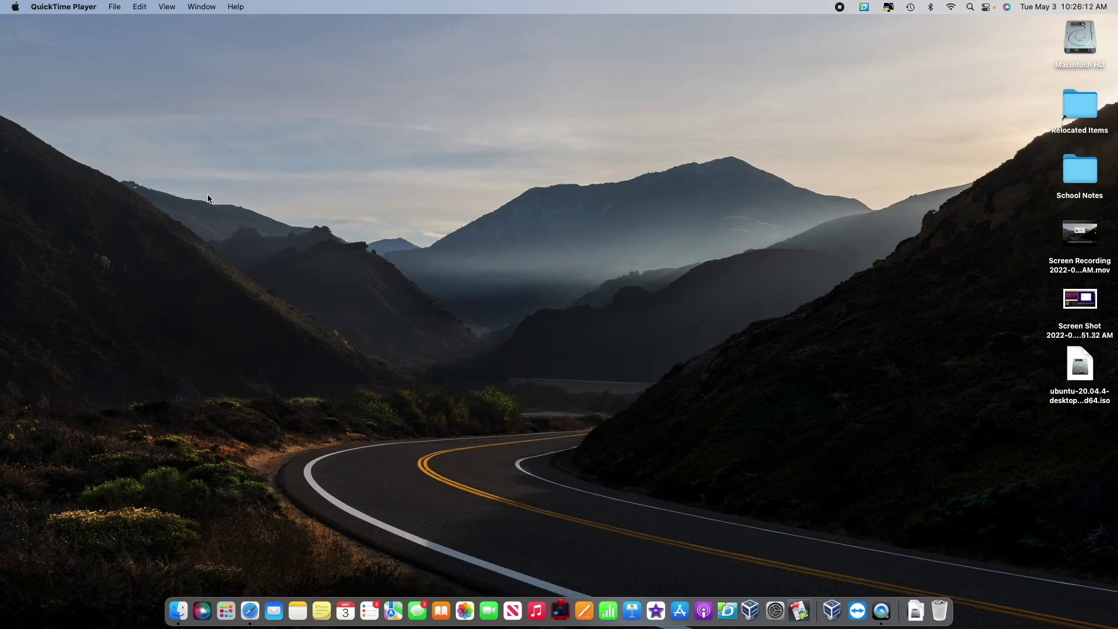
# Check the Mac's operating system version in its system overview, and close the overview.
pyautogui.click(14, 8)
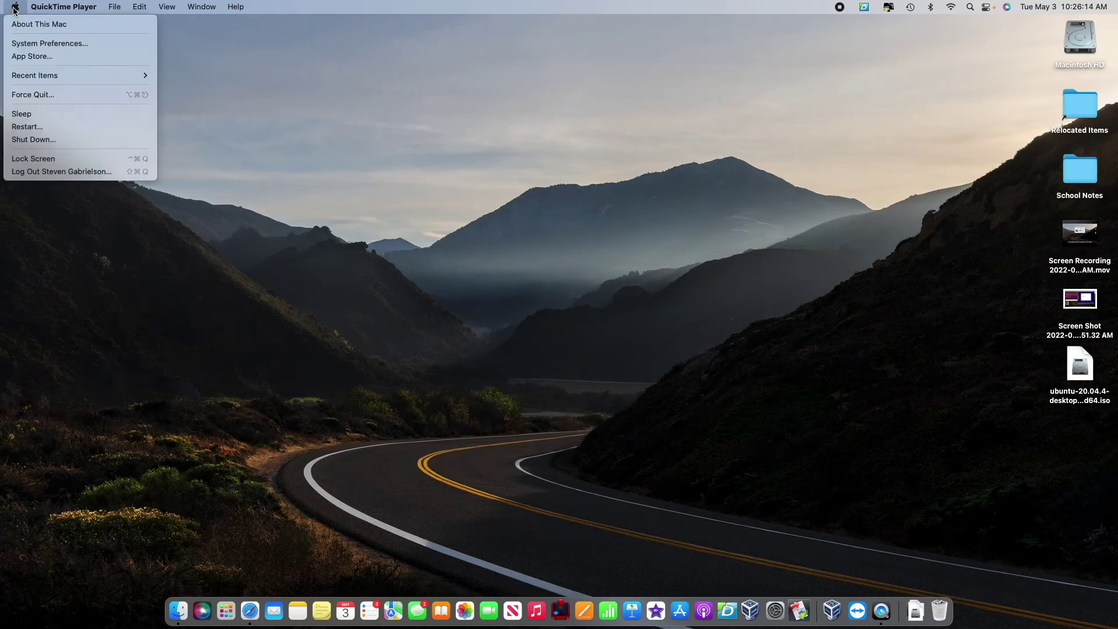
pyautogui.click(34, 22)
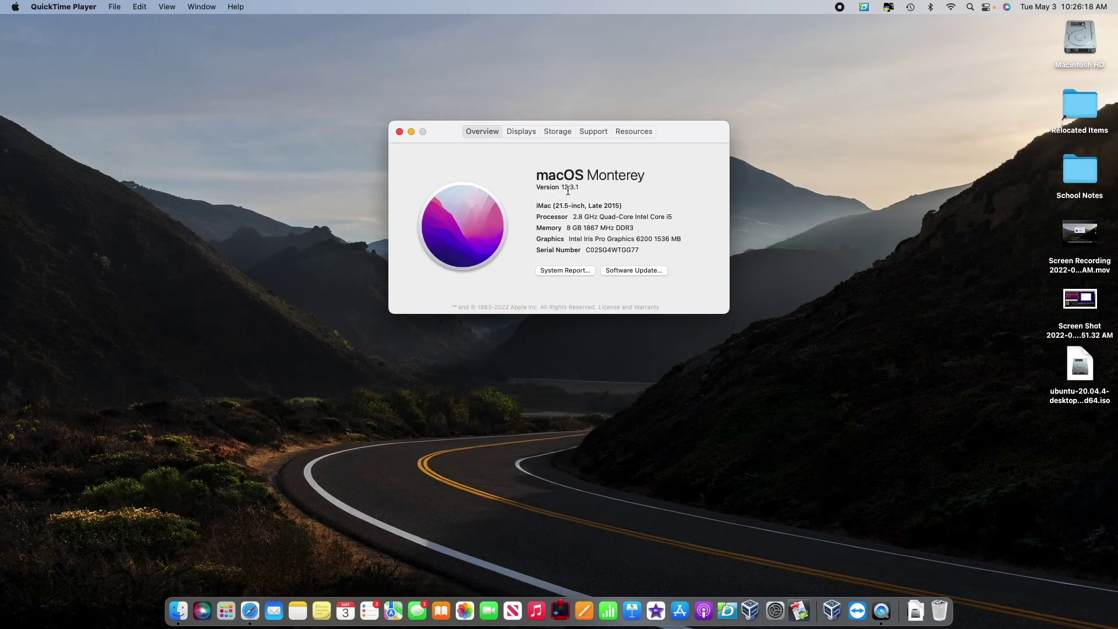
pyautogui.click(399, 132)
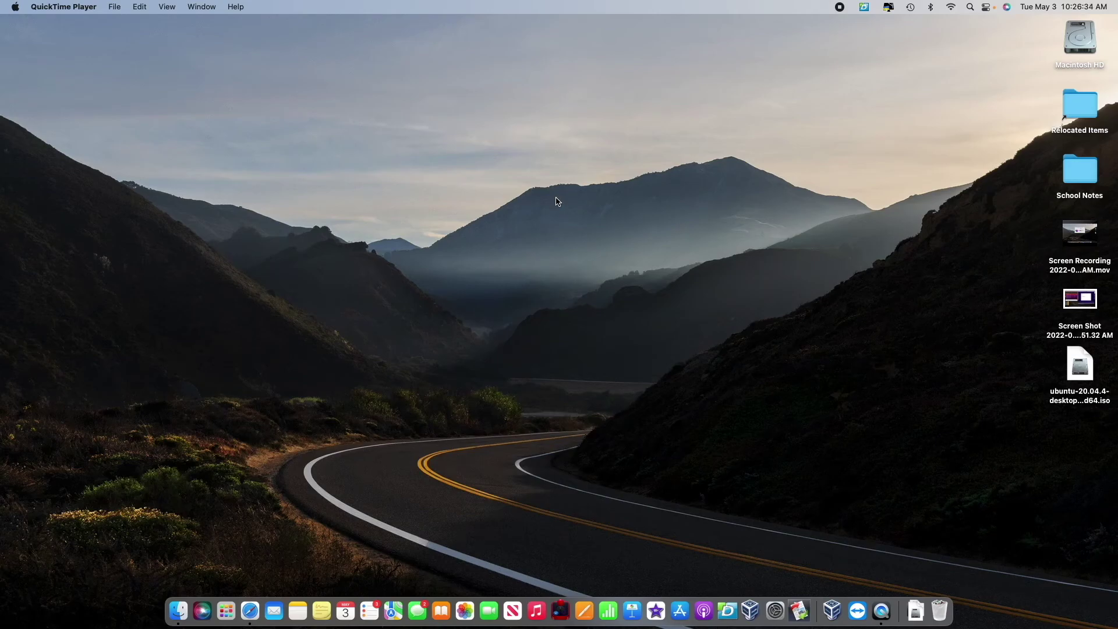
# Switch to Safari, enter the tablet's partner ID on start.teamviewer.com, and connect with the installed TeamViewer, allowing the page to open it.
pyautogui.hotkey('ctrl', 'Right')
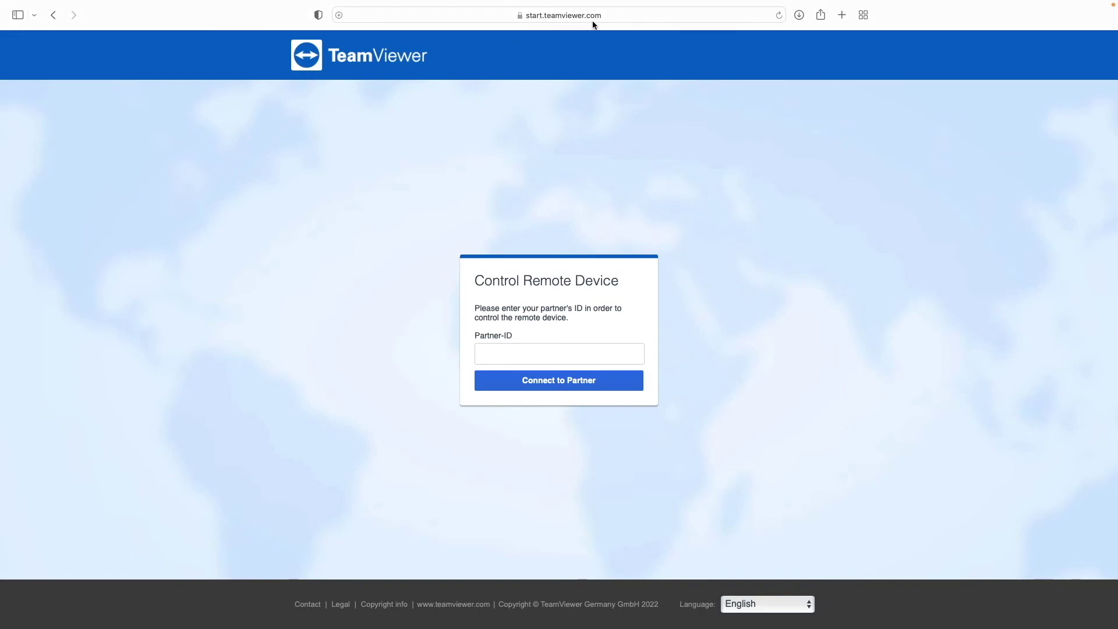
pyautogui.click(553, 355)
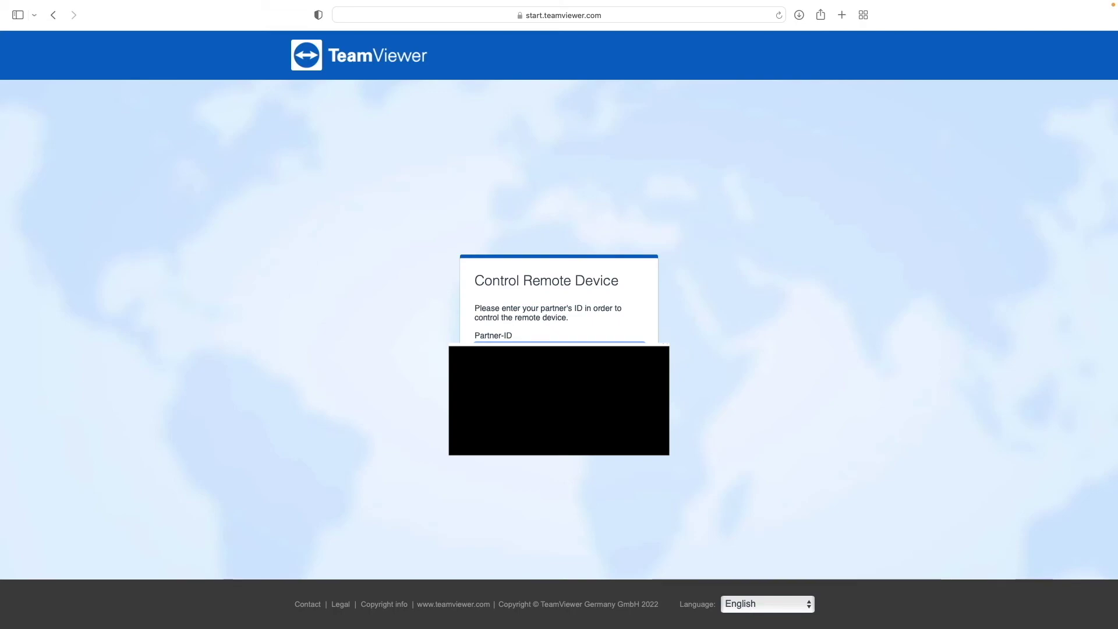
pyautogui.click(553, 388)
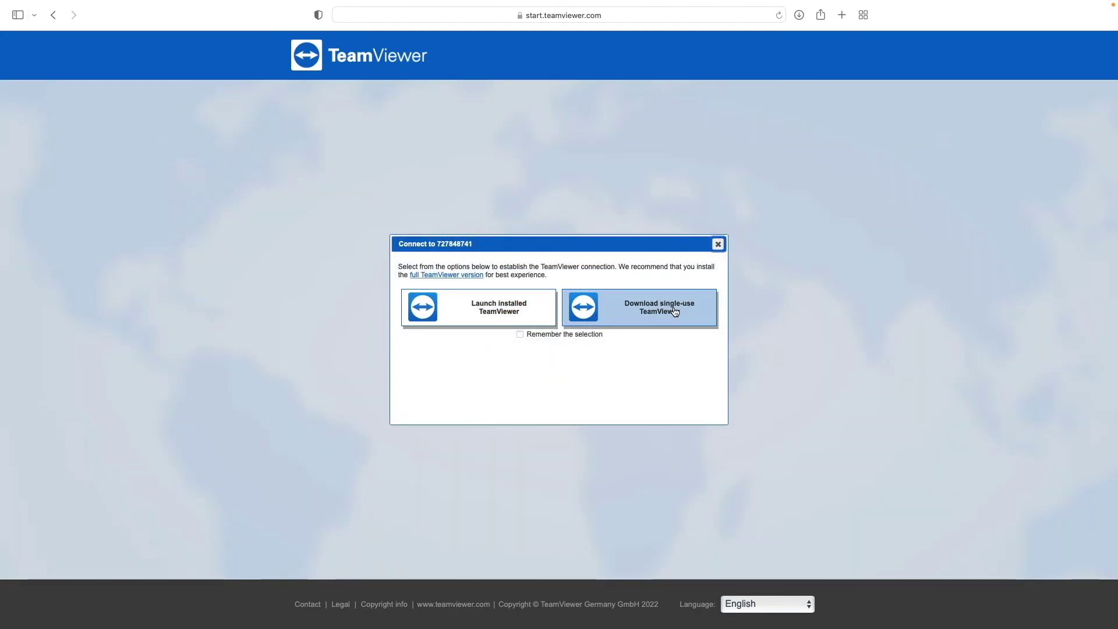
pyautogui.click(518, 312)
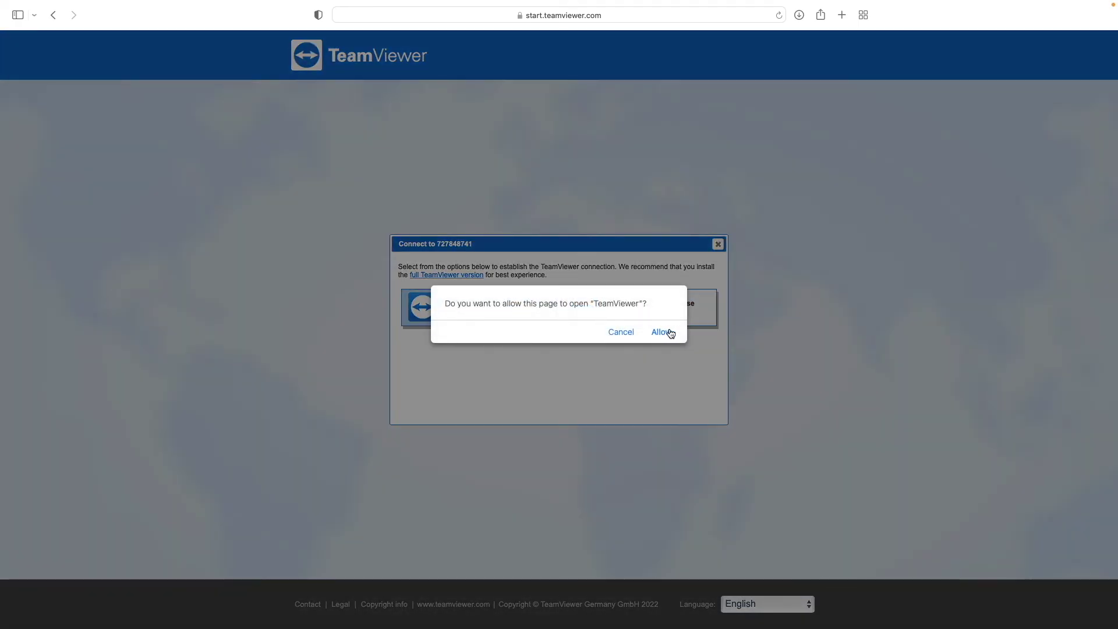
pyautogui.click(668, 333)
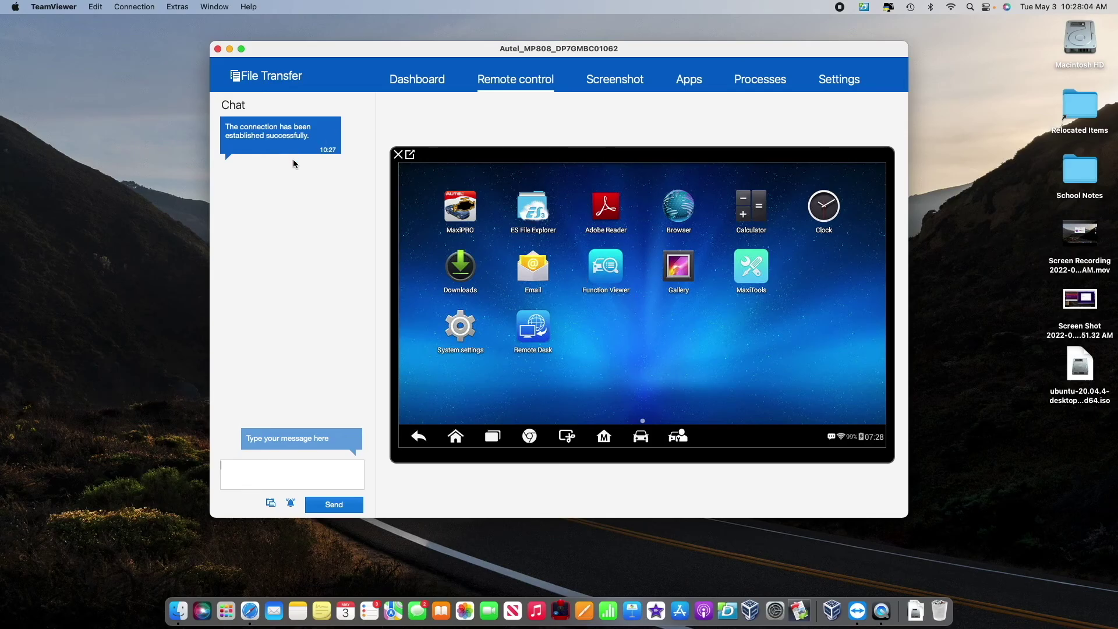
# Detach the tablet's remote screen into its own window and arrange it beside the session window so the chat stays accessible.
pyautogui.click(411, 155)
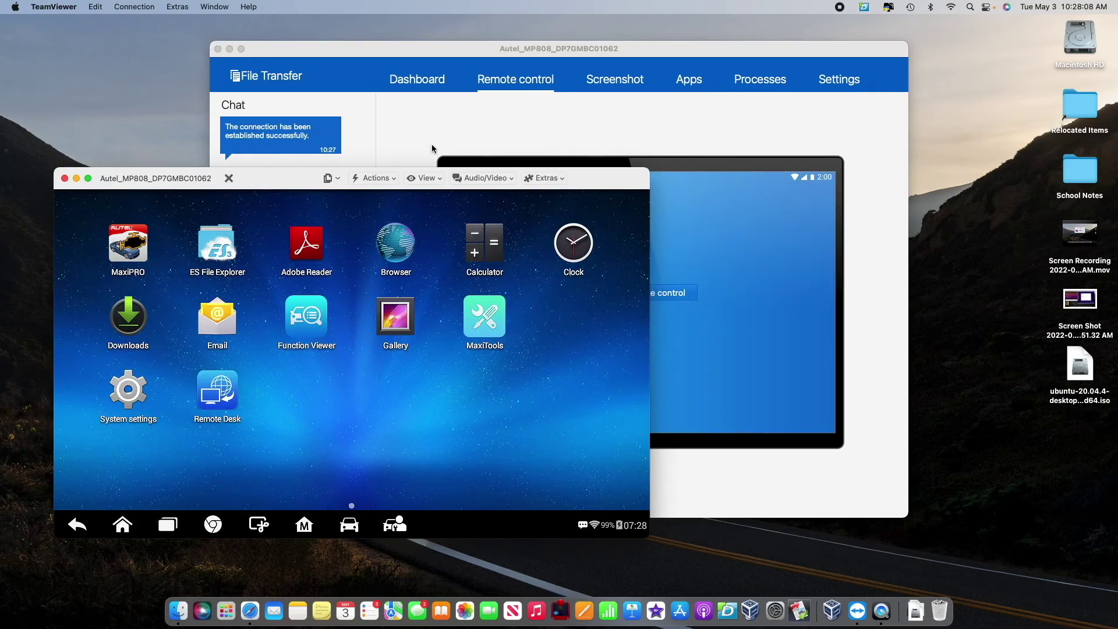
pyautogui.moveTo(239, 173); pyautogui.dragTo(703, 101)
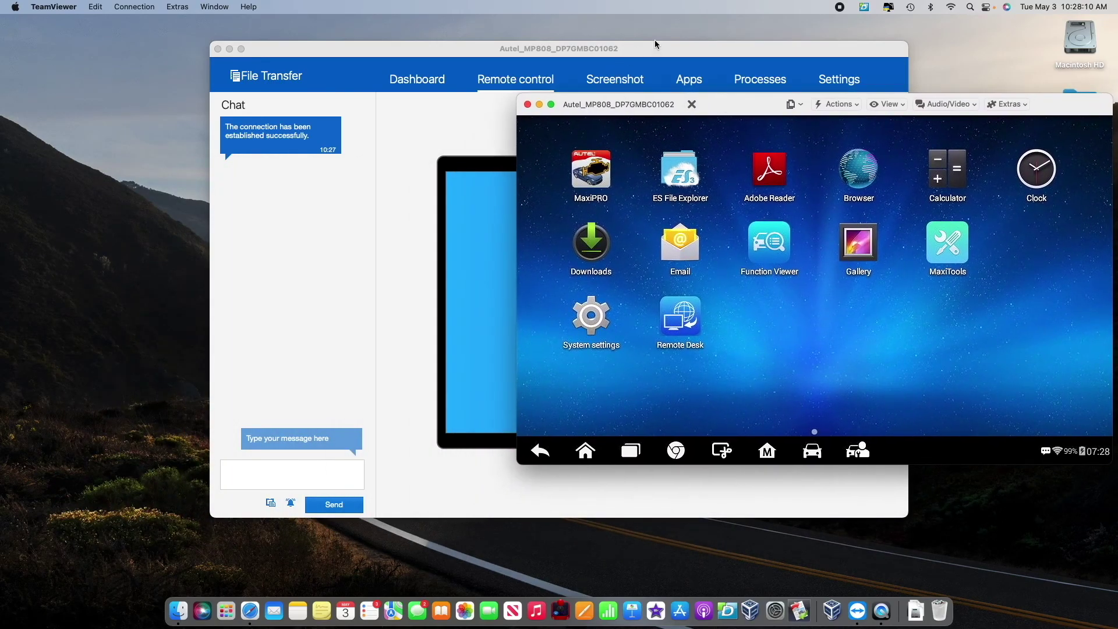
pyautogui.moveTo(680, 44); pyautogui.dragTo(470, 21)
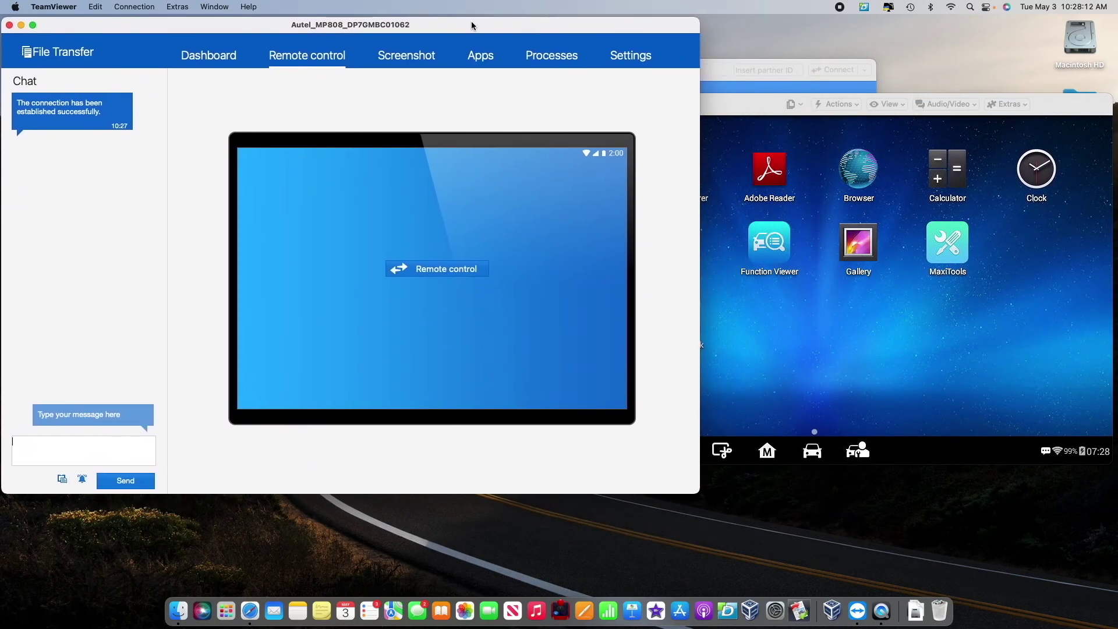
pyautogui.moveTo(758, 101); pyautogui.dragTo(593, 111)
# Look at MaxiTools' log collection page and MaxiPRO's Diagnostics vehicle makes on the remote tablet, and return to its home screen.
pyautogui.click(785, 253)
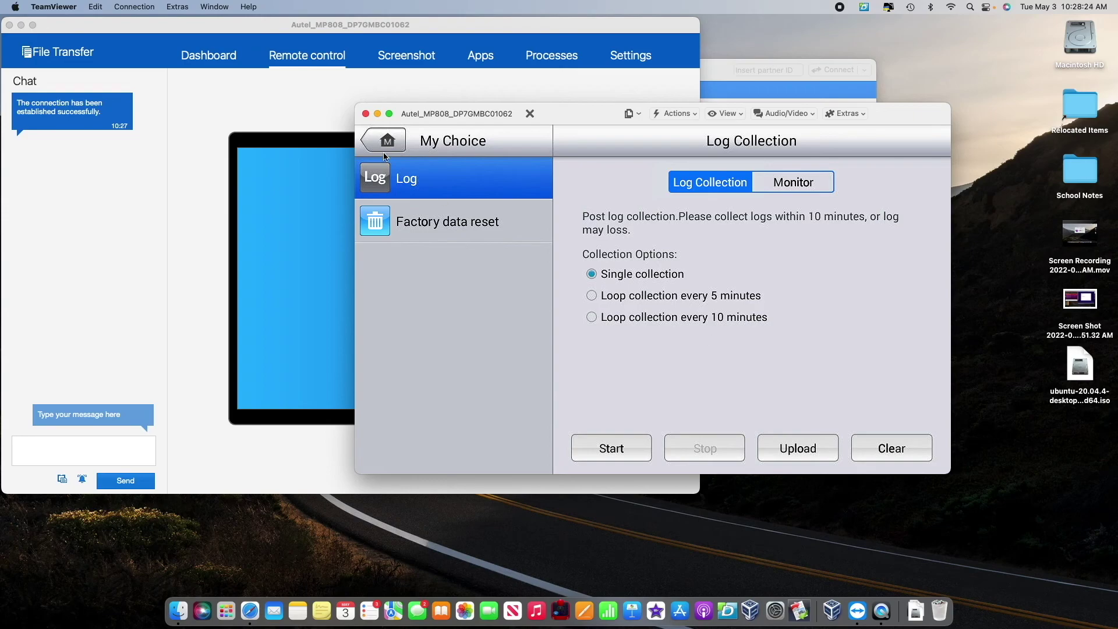
pyautogui.click(405, 151)
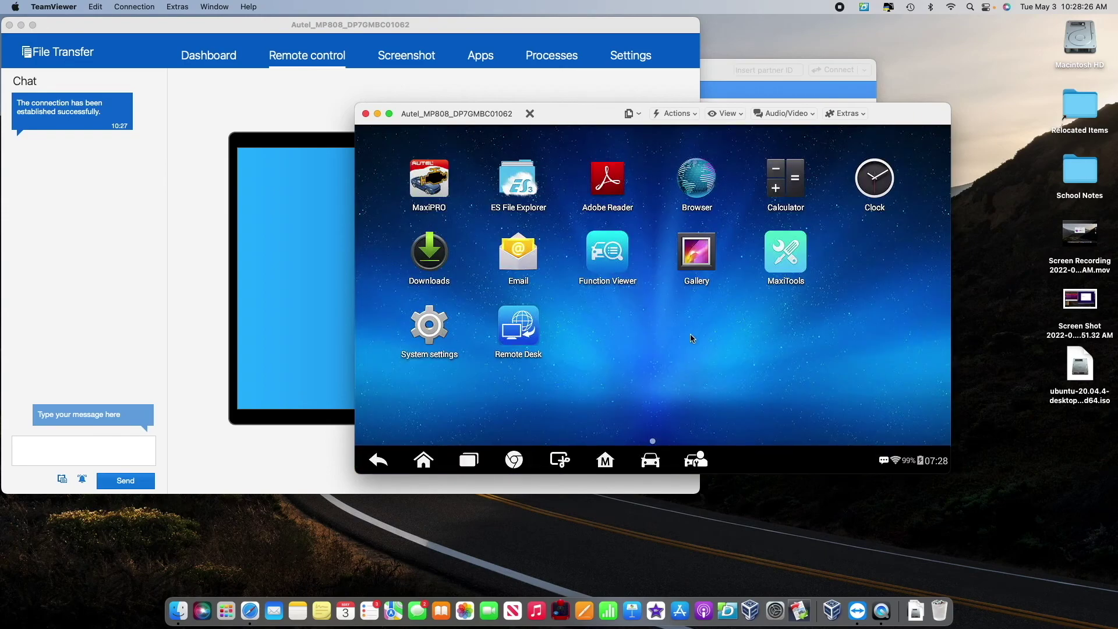
pyautogui.click(431, 178)
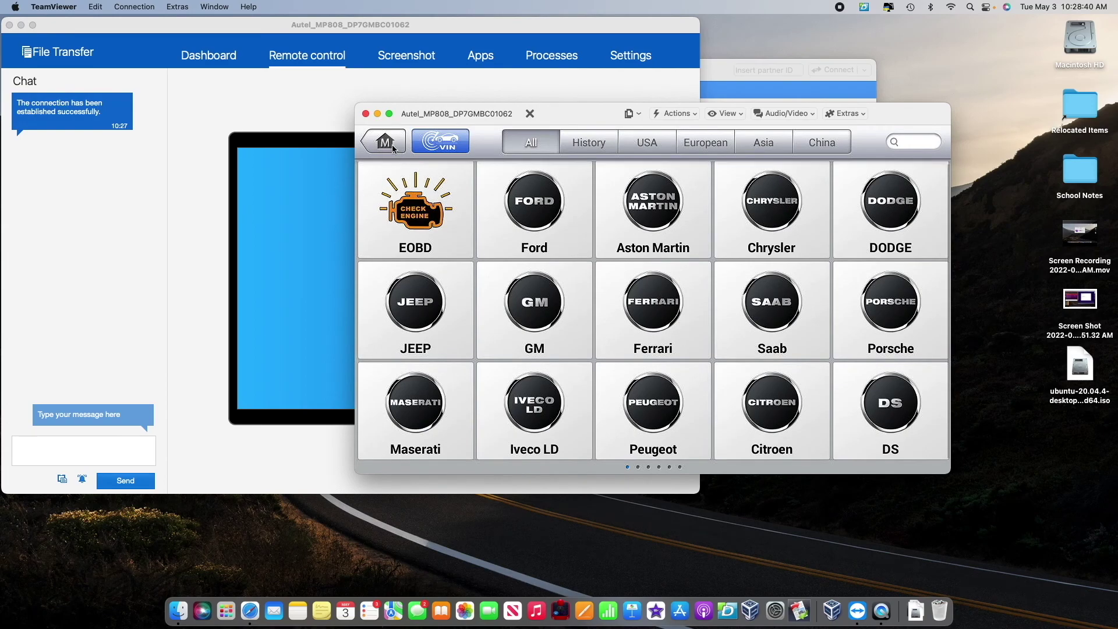
pyautogui.click(379, 143)
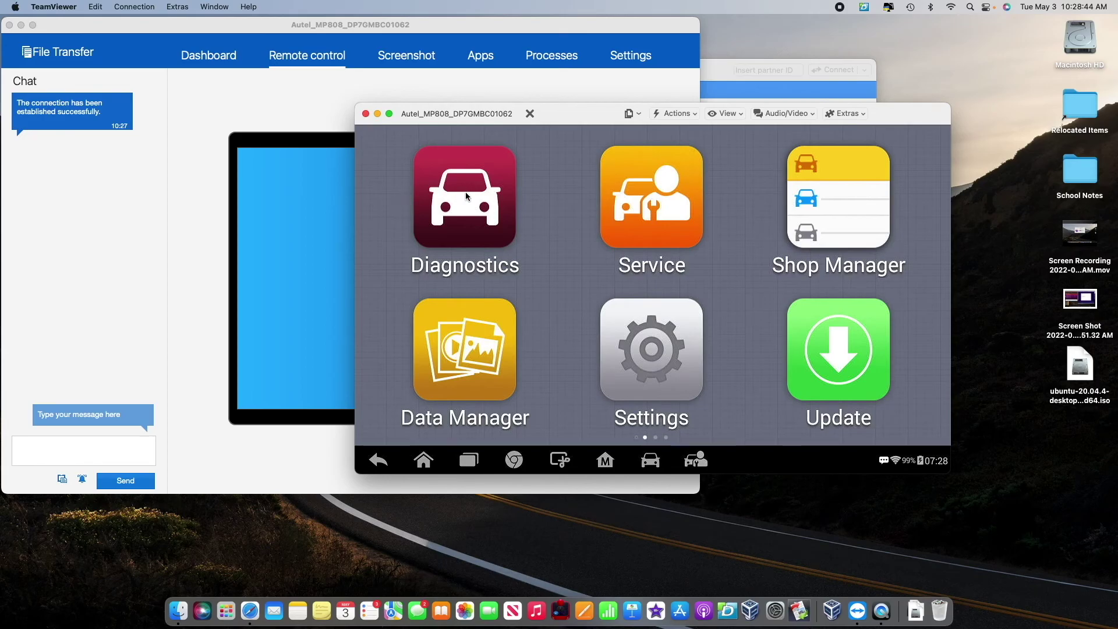
pyautogui.click(465, 191)
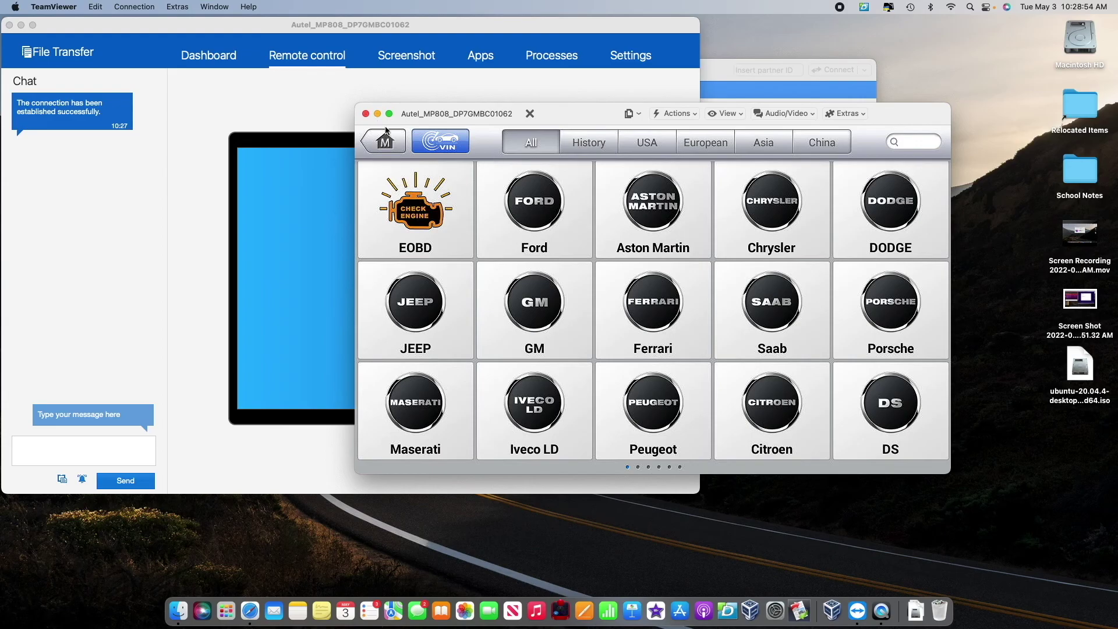
pyautogui.click(400, 146)
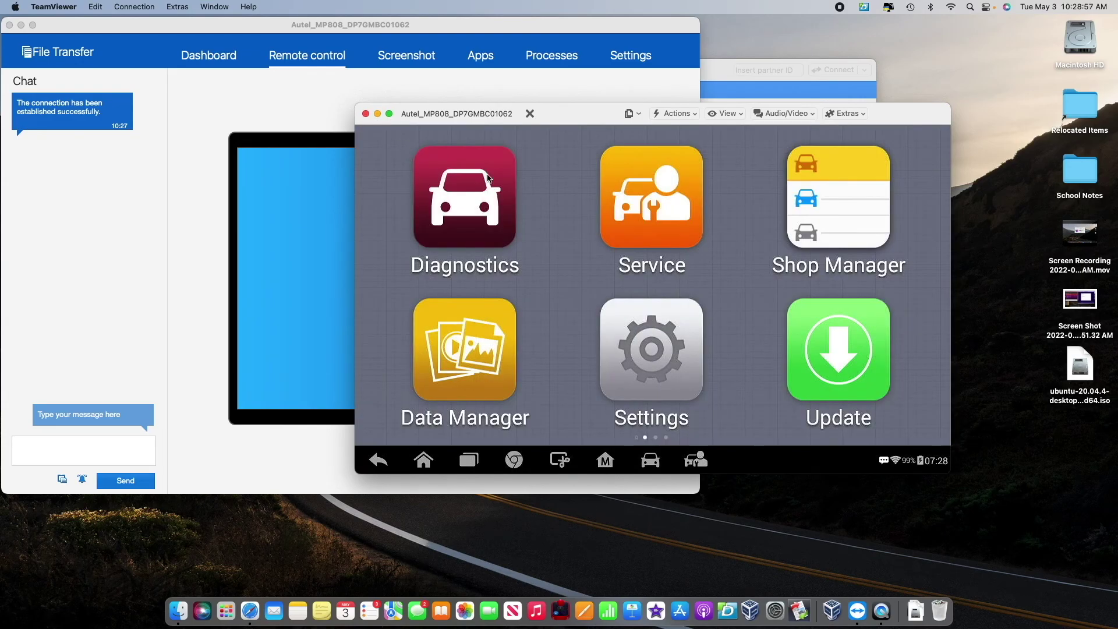
pyautogui.click(425, 462)
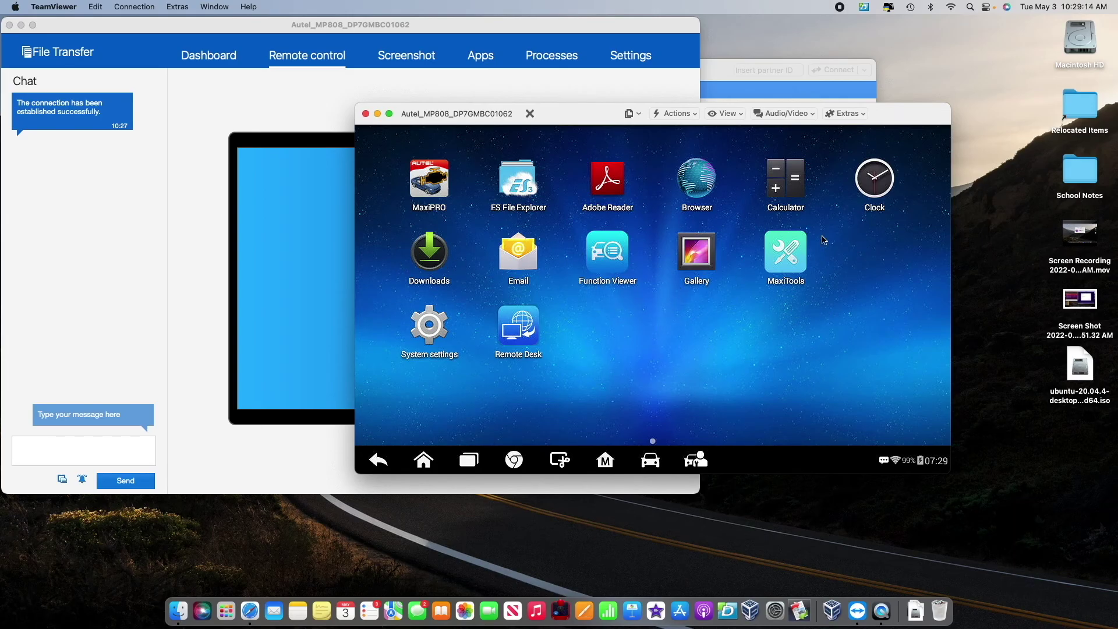
# Open Remote Desk on the remote tablet and send the chat message "What vehicle are we working on again?".
pyautogui.click(517, 327)
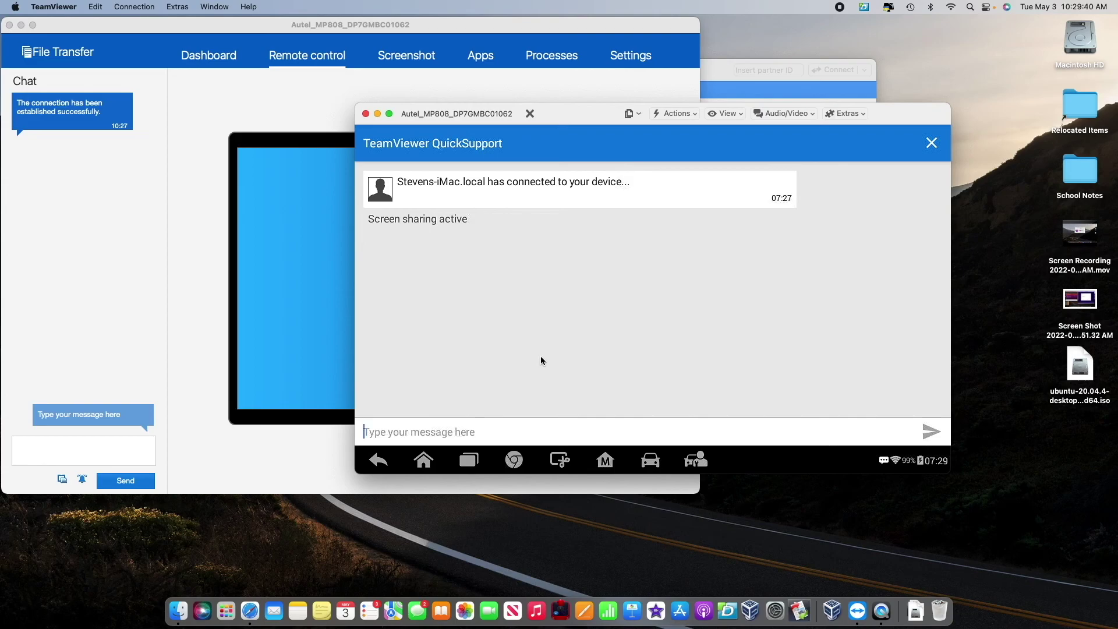
pyautogui.write('W')
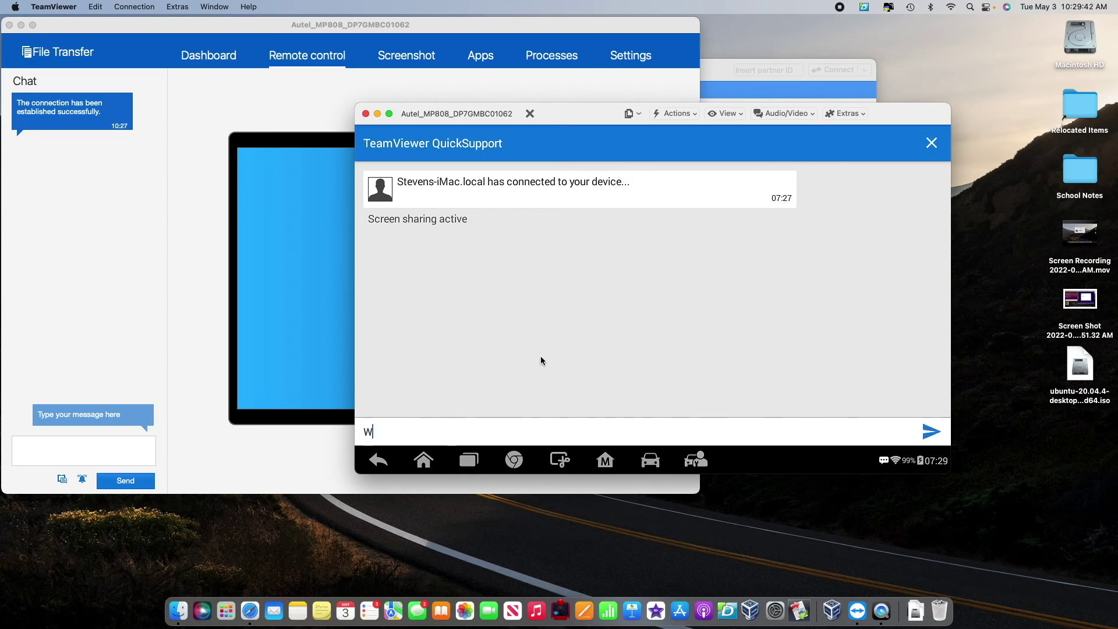
pyautogui.write('hat vehicle are we w')
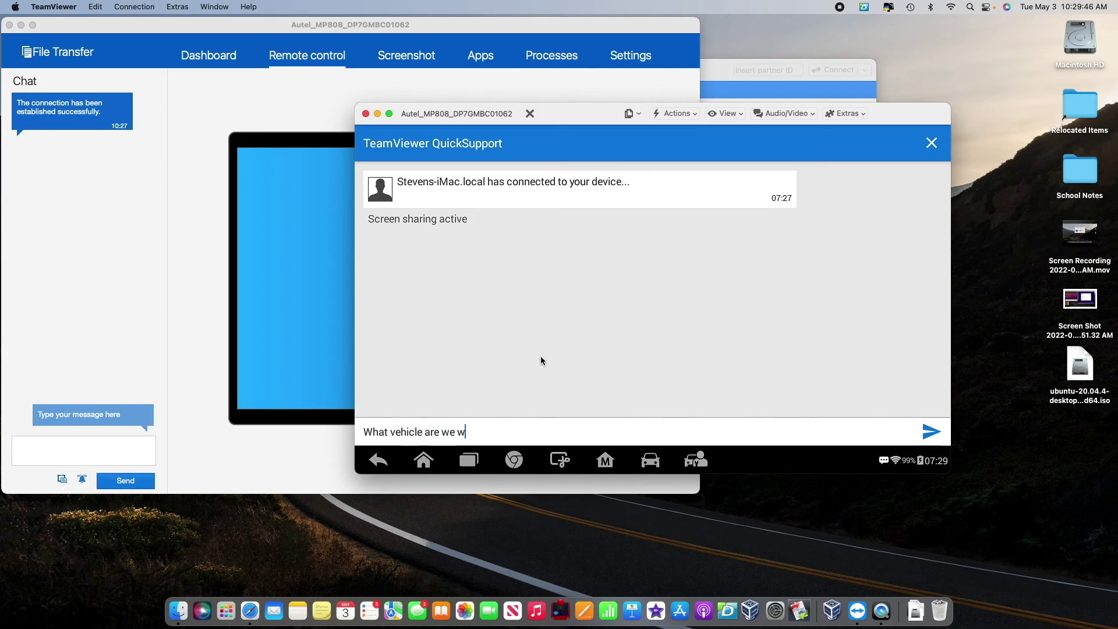
pyautogui.write('orking on again?')
pyautogui.press('Return')
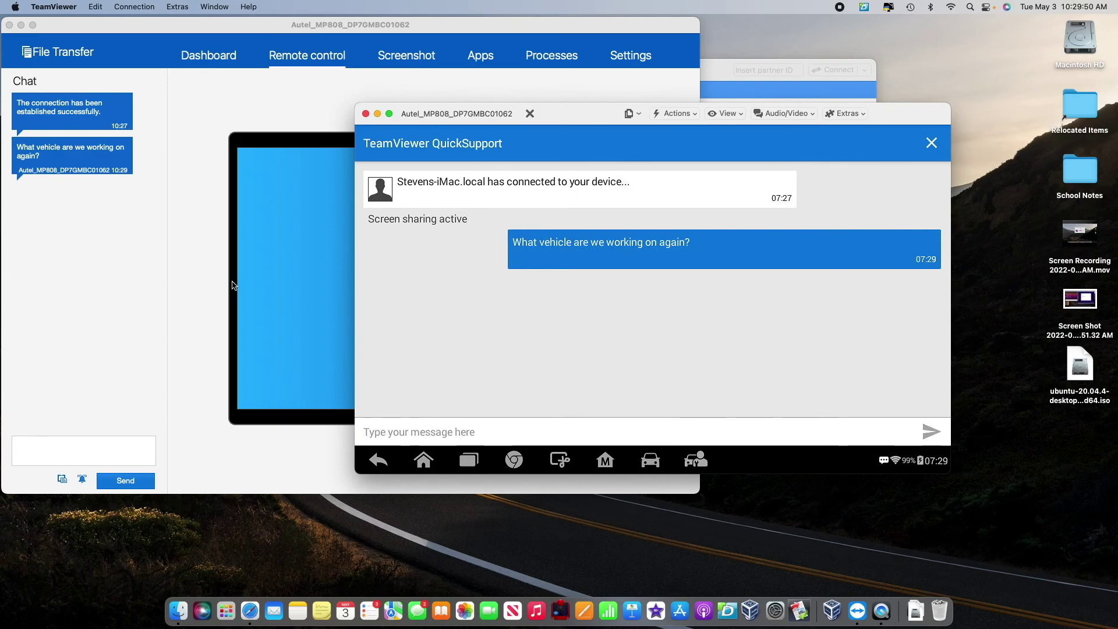
# Reply "2000 ford focus" in the computer's session chat and bring the tablet's remote screen window to the front.
pyautogui.click(118, 264)
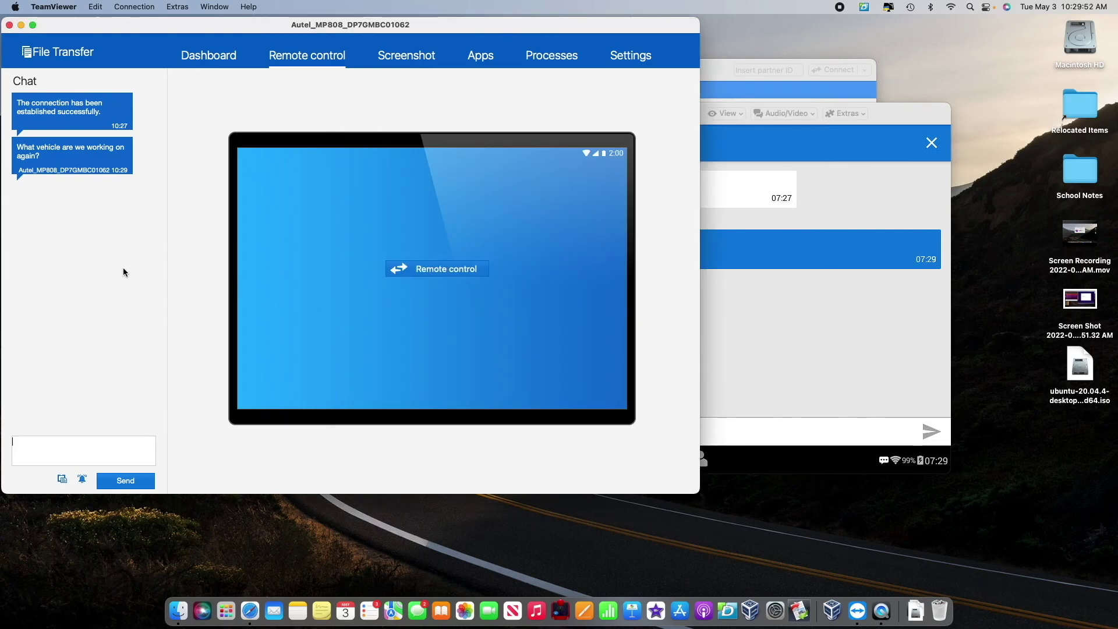
pyautogui.write('2000 ford focus')
pyautogui.press('Return')
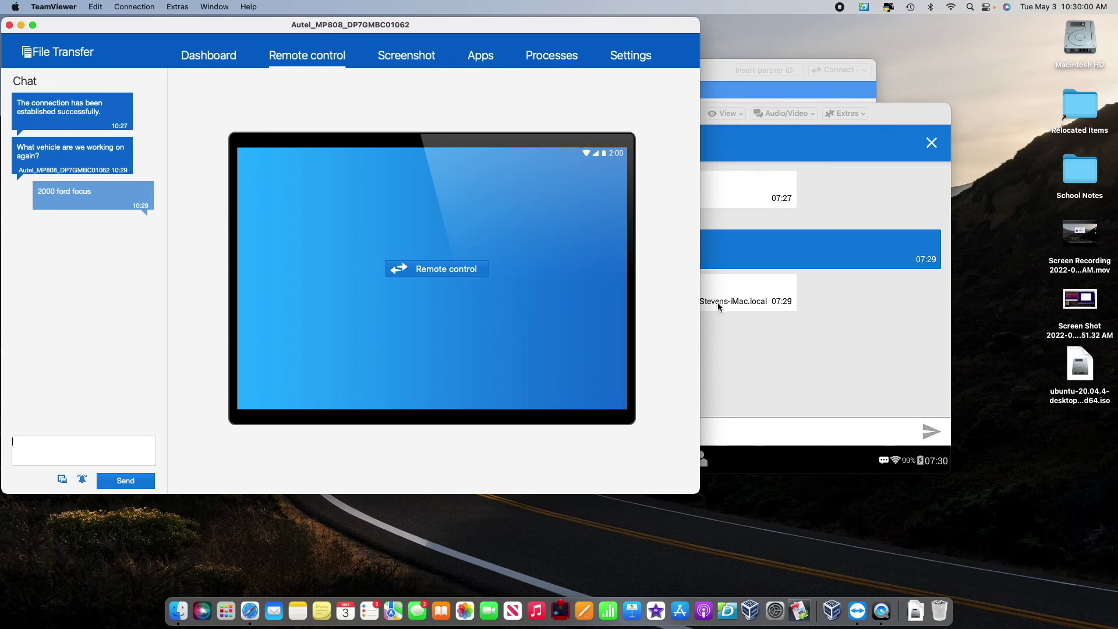
pyautogui.click(815, 306)
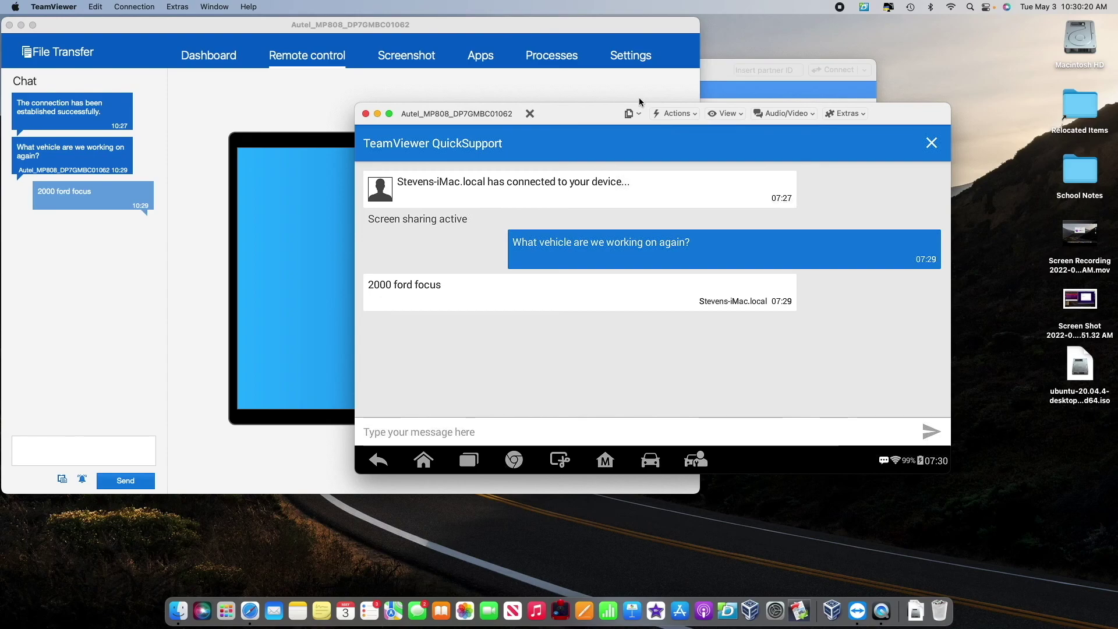
# Examine the actions, view, audio/video and extras options available in the remote screen window.
pyautogui.click(679, 114)
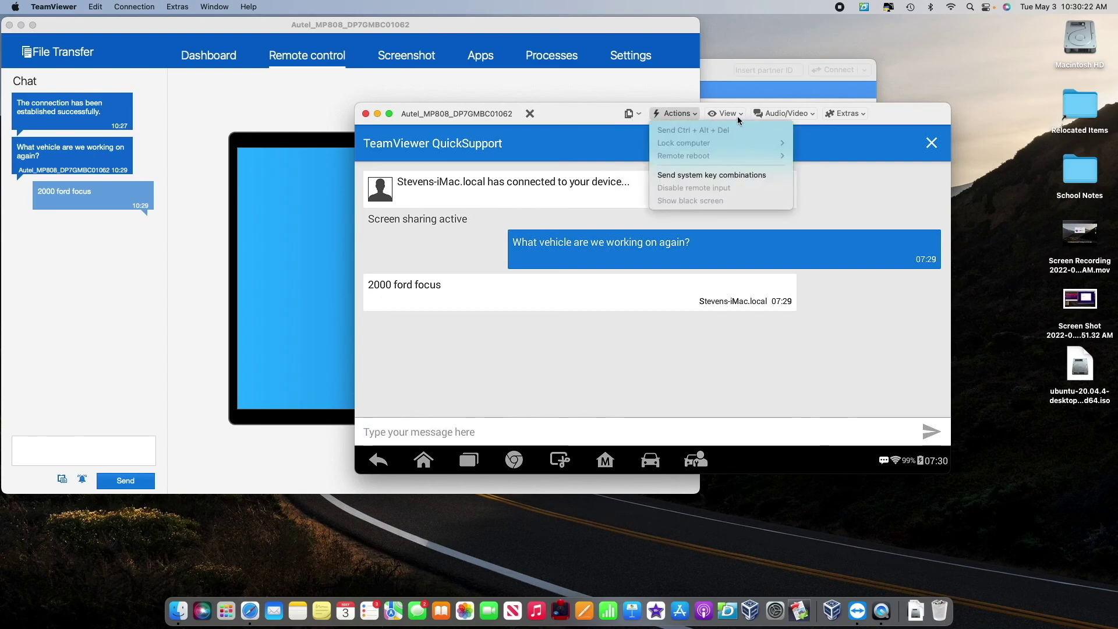
pyautogui.click(736, 117)
pyautogui.click(733, 116)
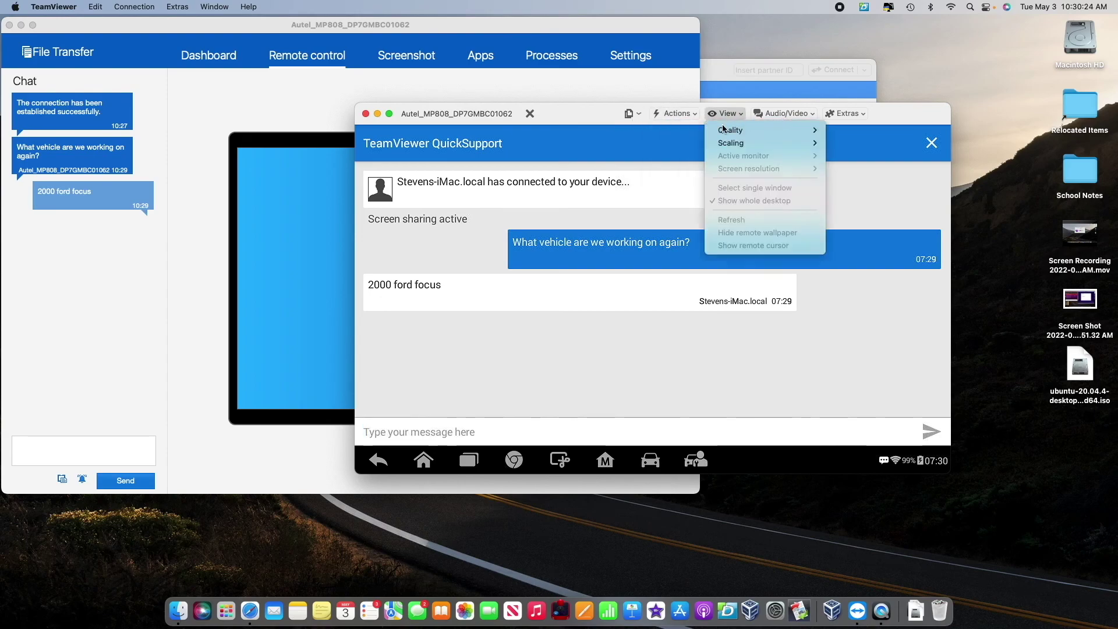
pyautogui.click(831, 118)
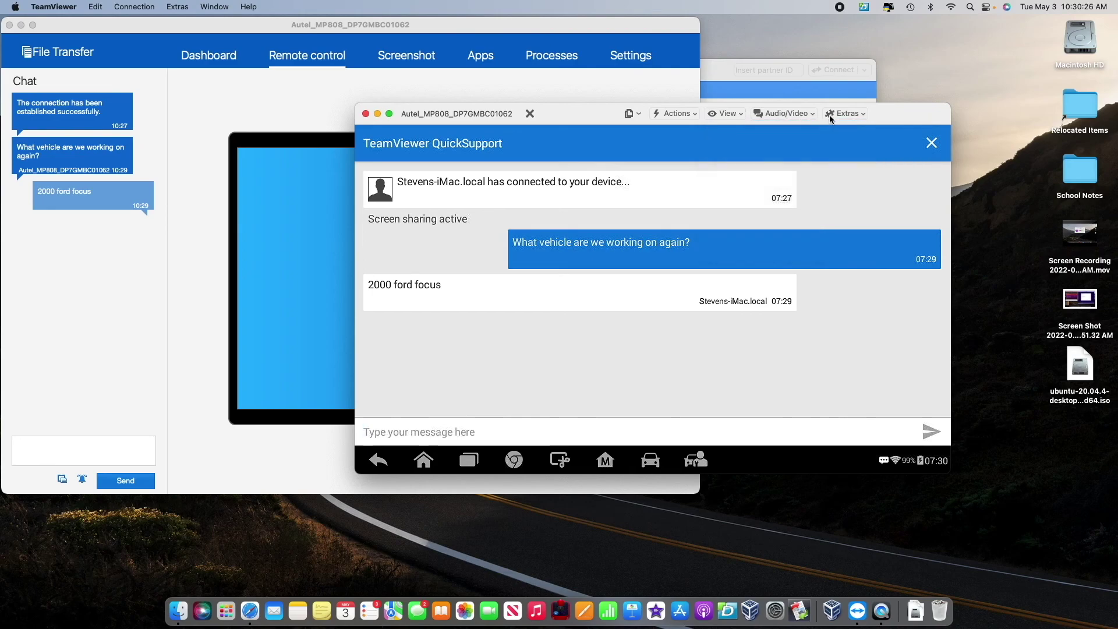
pyautogui.click(797, 114)
pyautogui.click(840, 116)
pyautogui.click(843, 116)
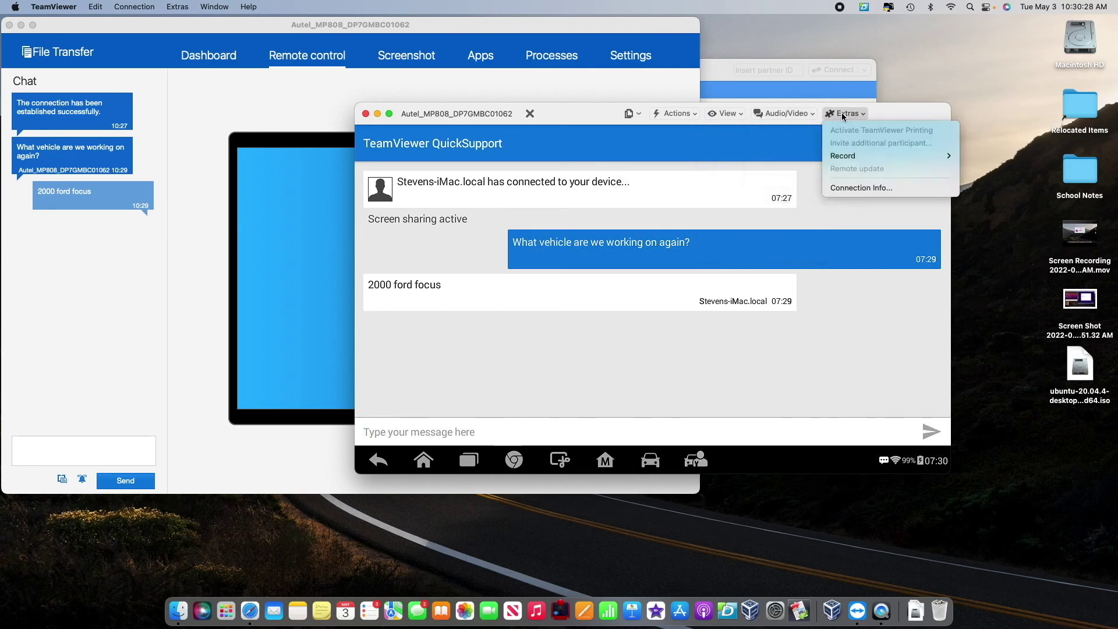
pyautogui.click(742, 134)
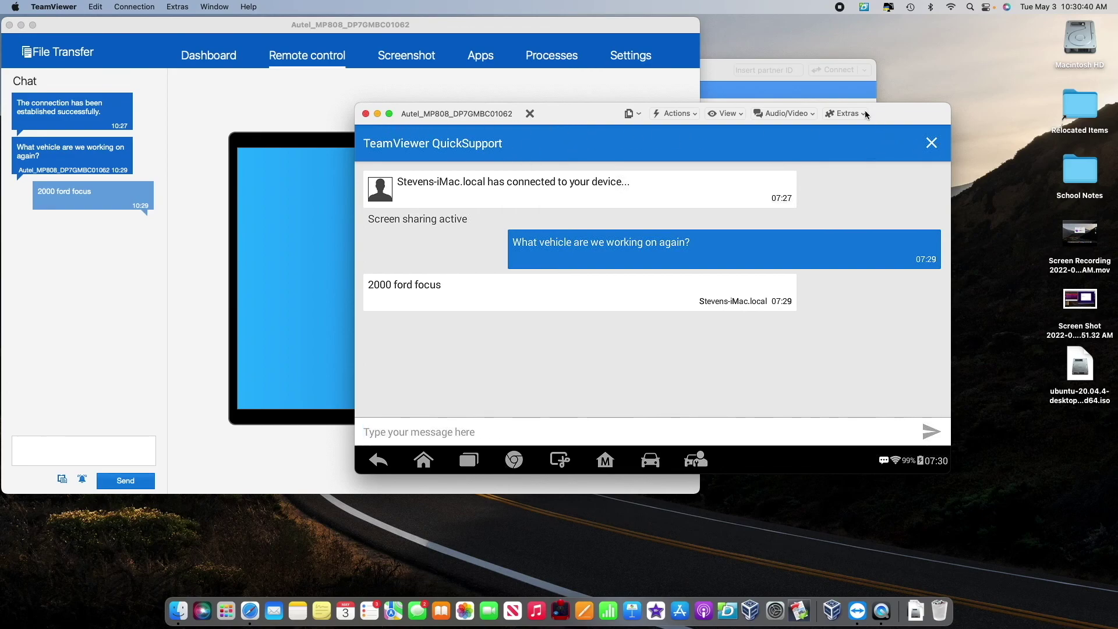
# Close the remote screen window and review the session's screenshot request, installed apps and running processes pages.
pyautogui.click(366, 113)
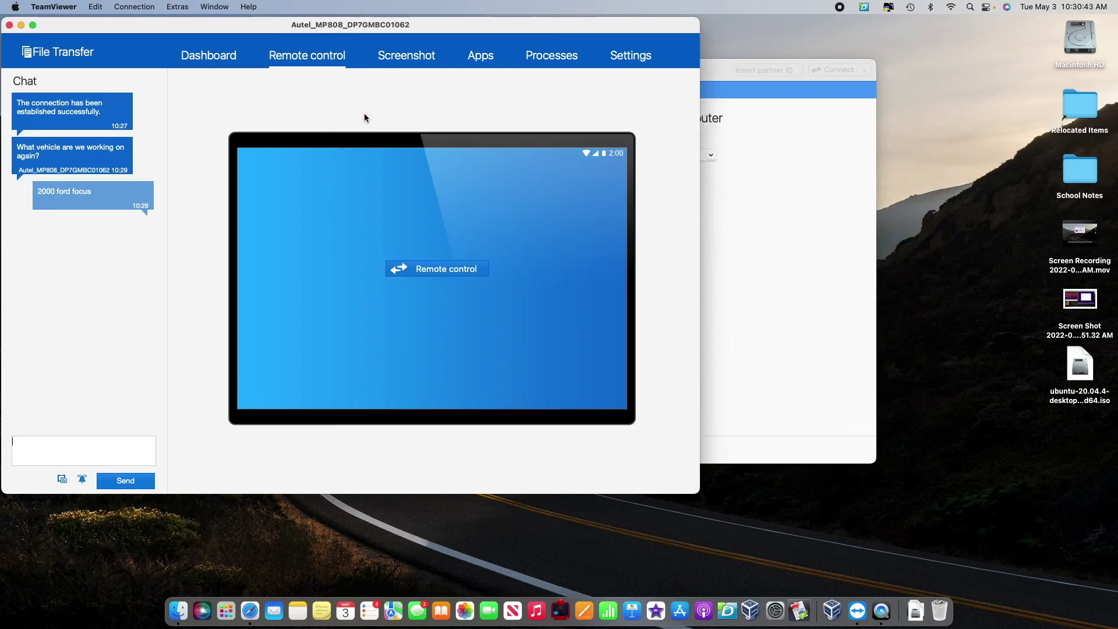
pyautogui.click(401, 60)
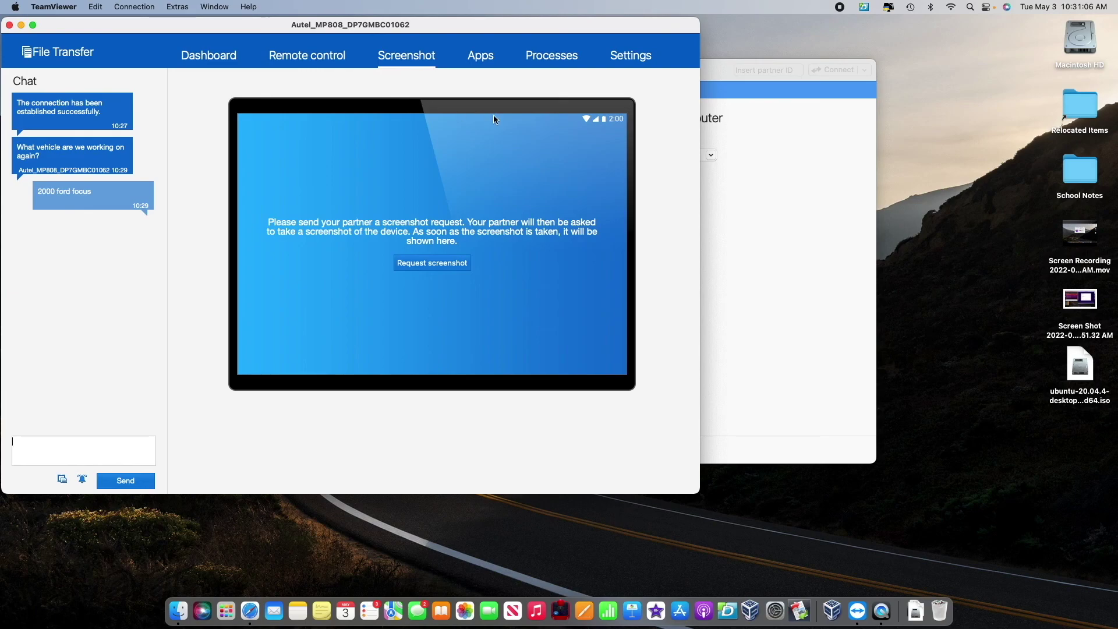
pyautogui.click(483, 60)
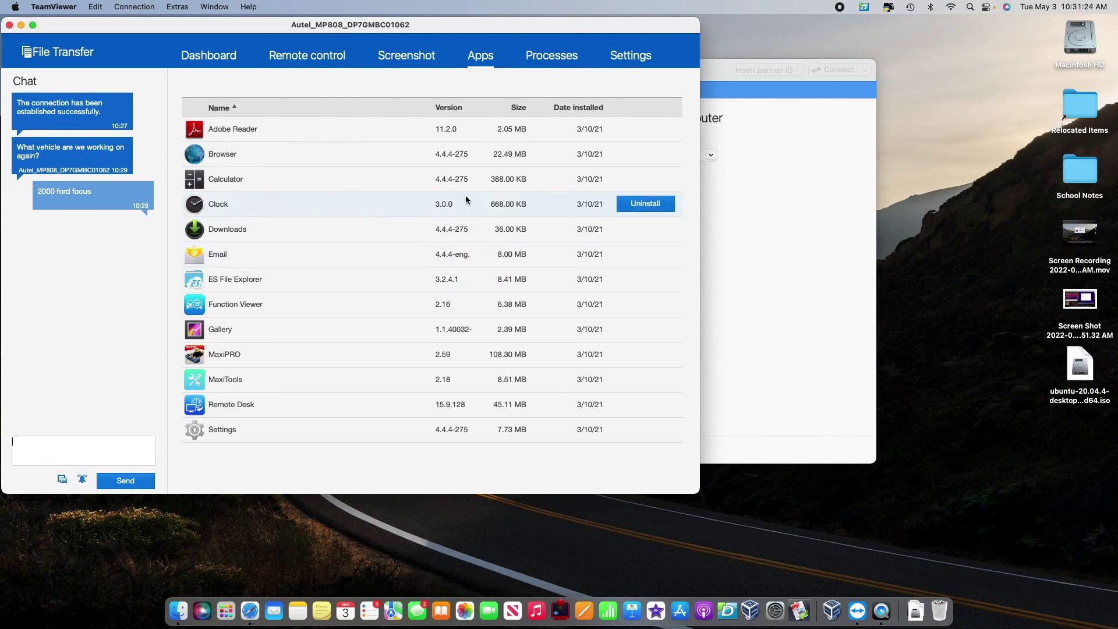
pyautogui.click(571, 61)
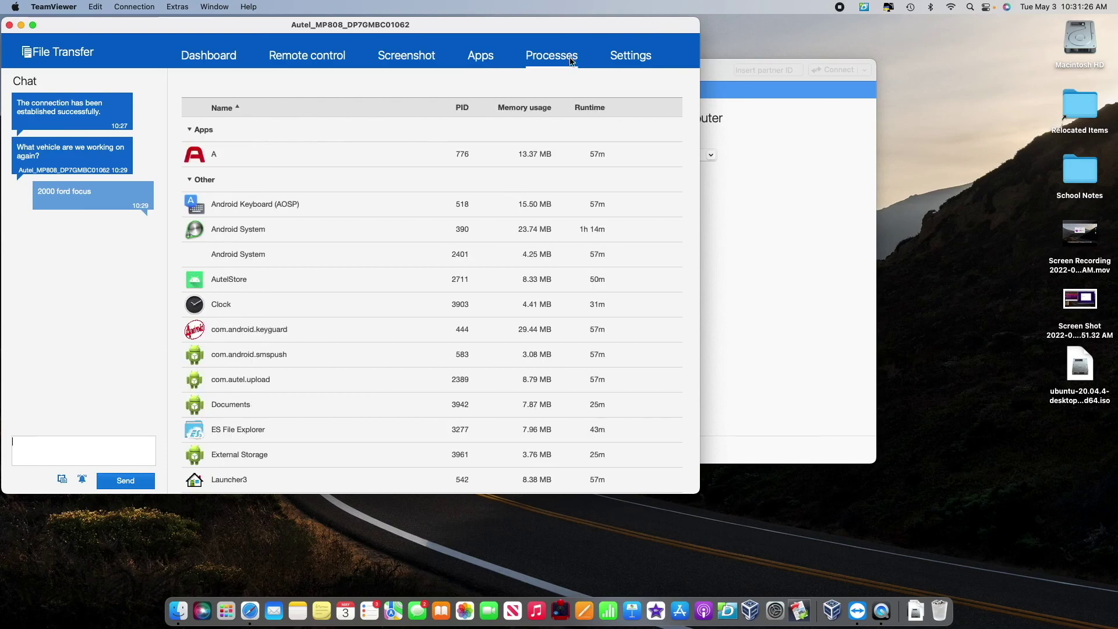
# Examine the tablet's running processes and view the Mac's Force Quit Applications window for comparison, closing it without quitting anything.
pyautogui.scroll(-2, 405, 254)
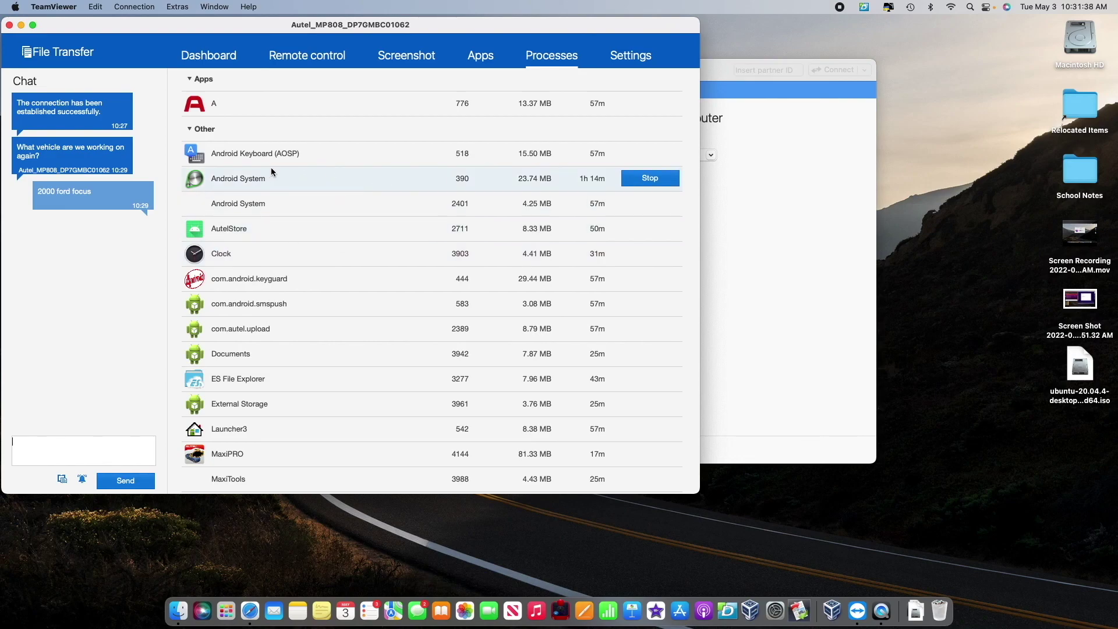
pyautogui.scroll(-2, 355, 222)
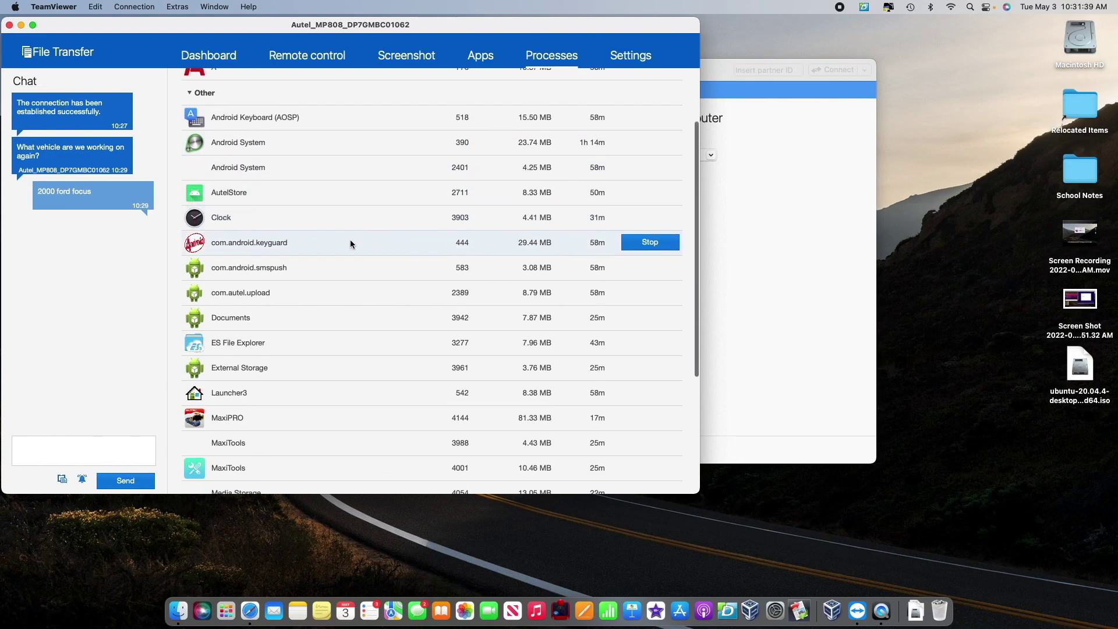
pyautogui.click(15, 6)
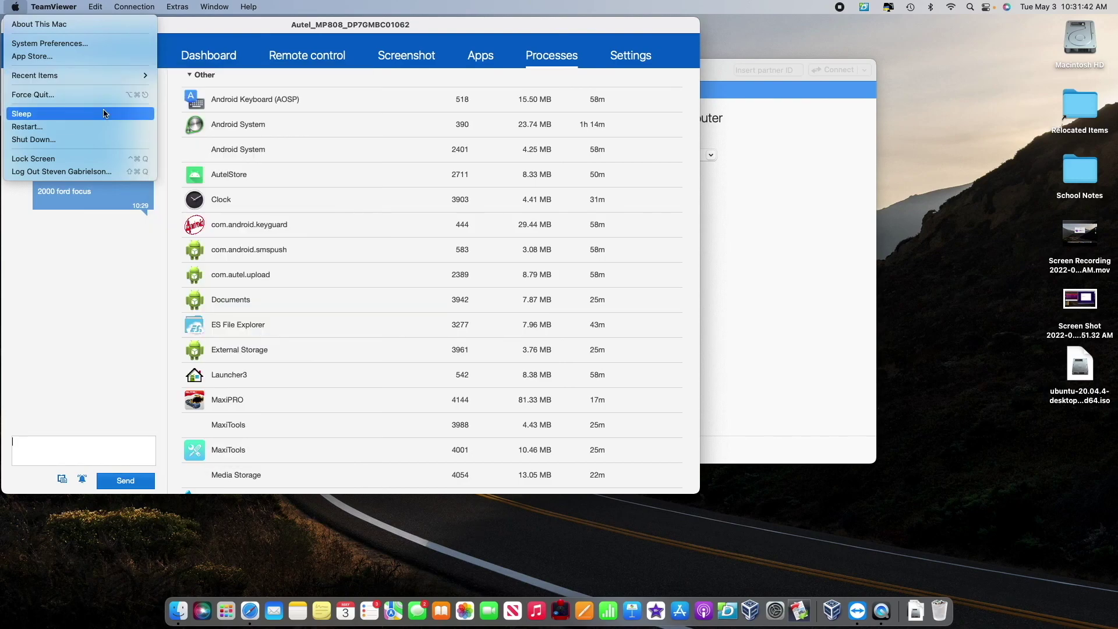
pyautogui.click(88, 94)
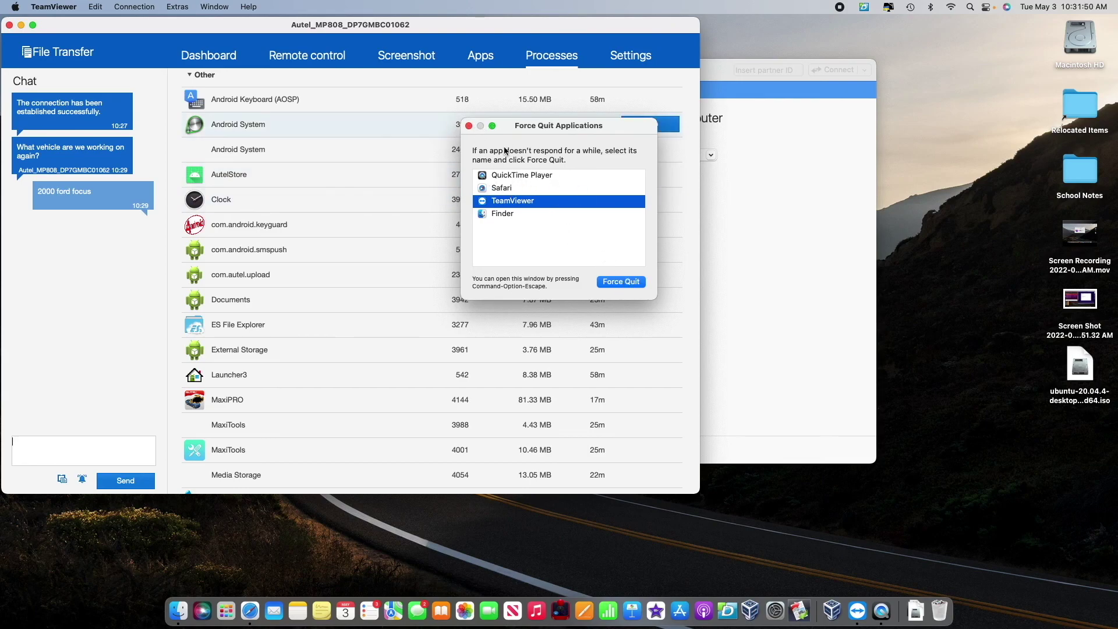
pyautogui.click(469, 126)
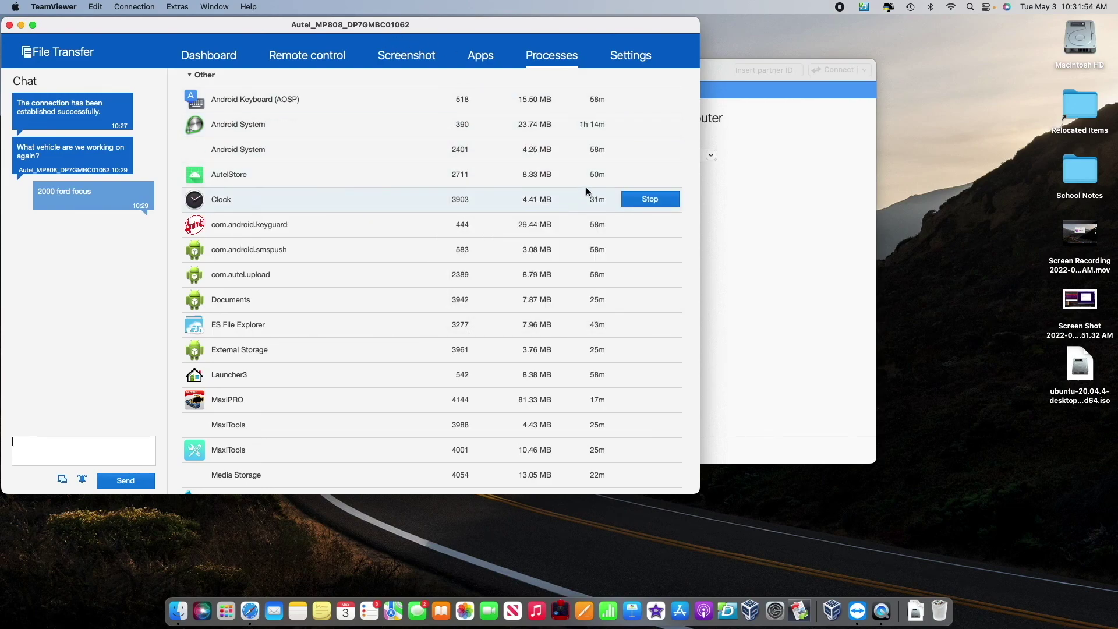
pyautogui.scroll(5, 586, 187)
# Review the session's Wi-Fi settings, view the form for adding a network, cancel it and collapse the Wi-Fi list.
pyautogui.click(634, 55)
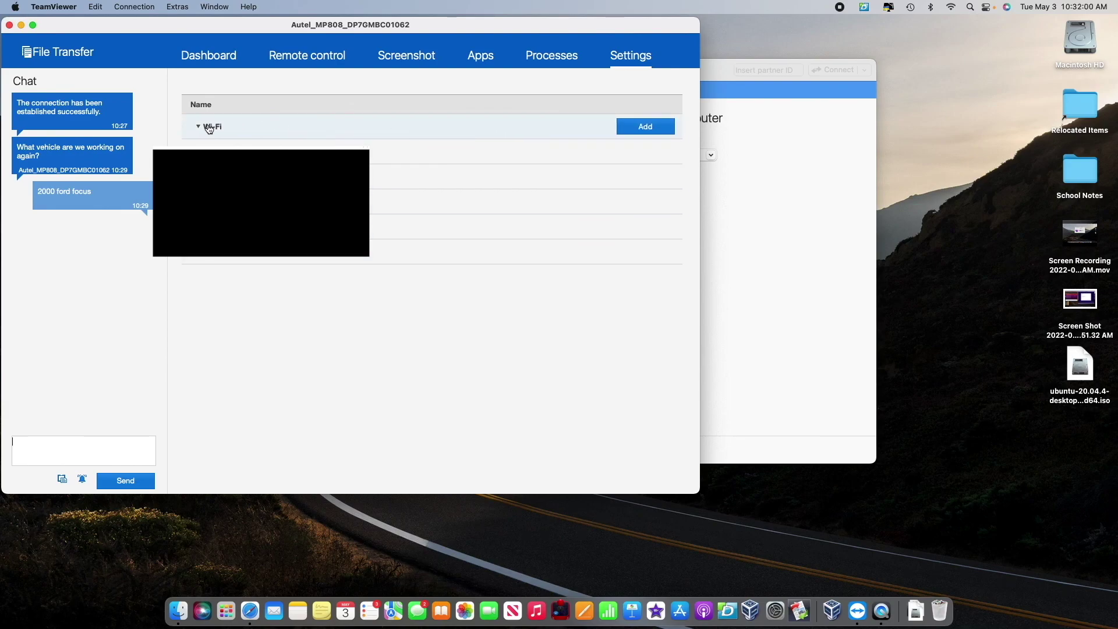
pyautogui.click(645, 129)
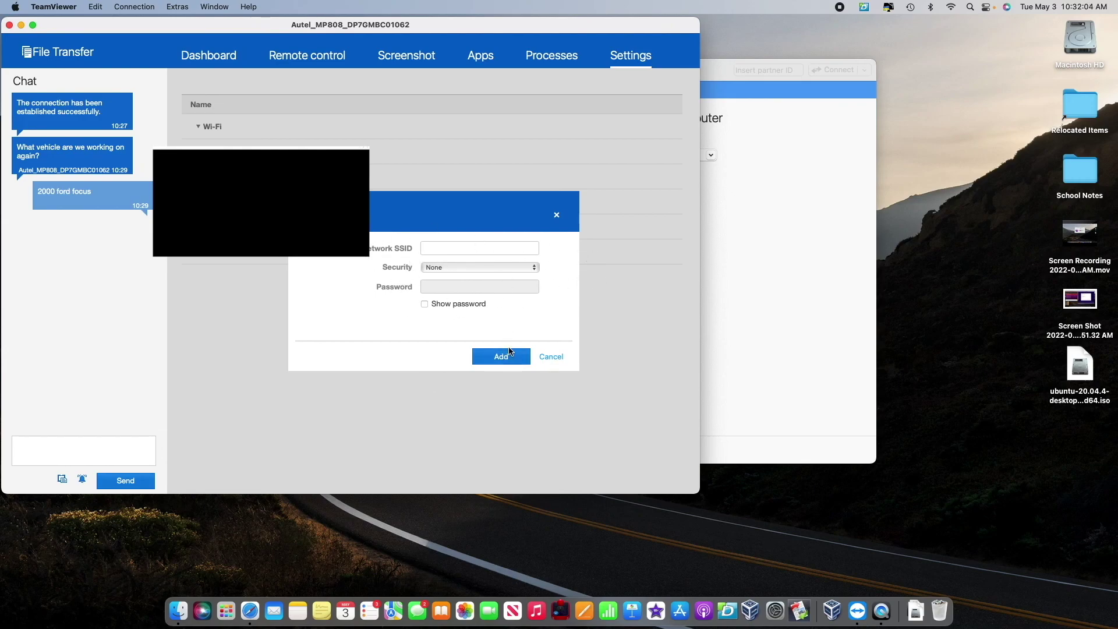
pyautogui.click(551, 357)
pyautogui.click(198, 127)
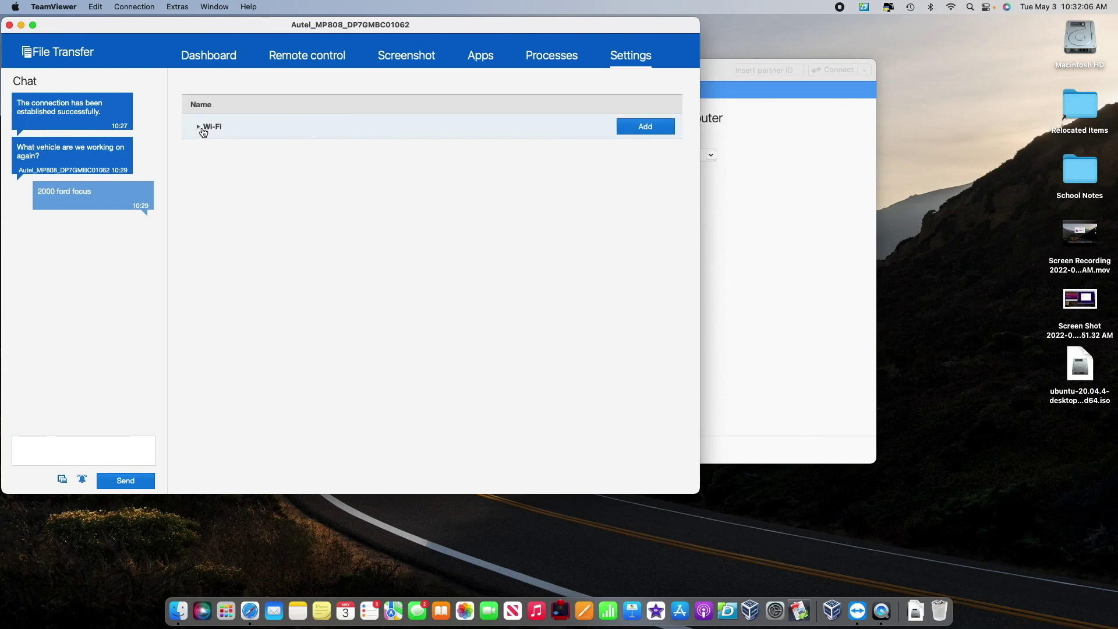
# Review the tablet's device information on the session dashboard and open the remote control page.
pyautogui.click(218, 58)
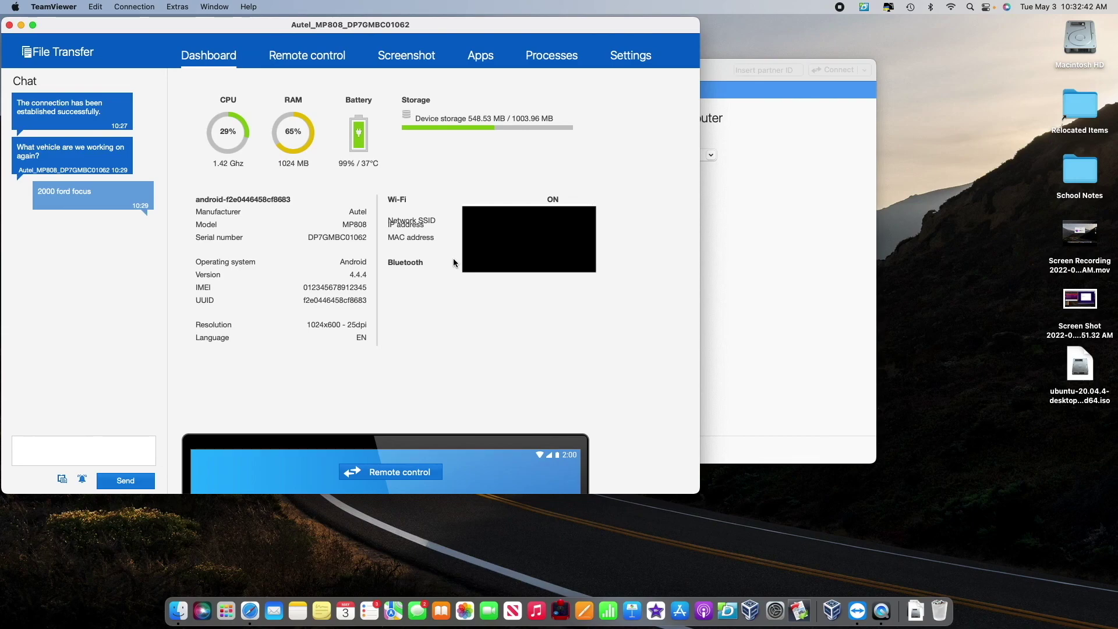
pyautogui.click(321, 58)
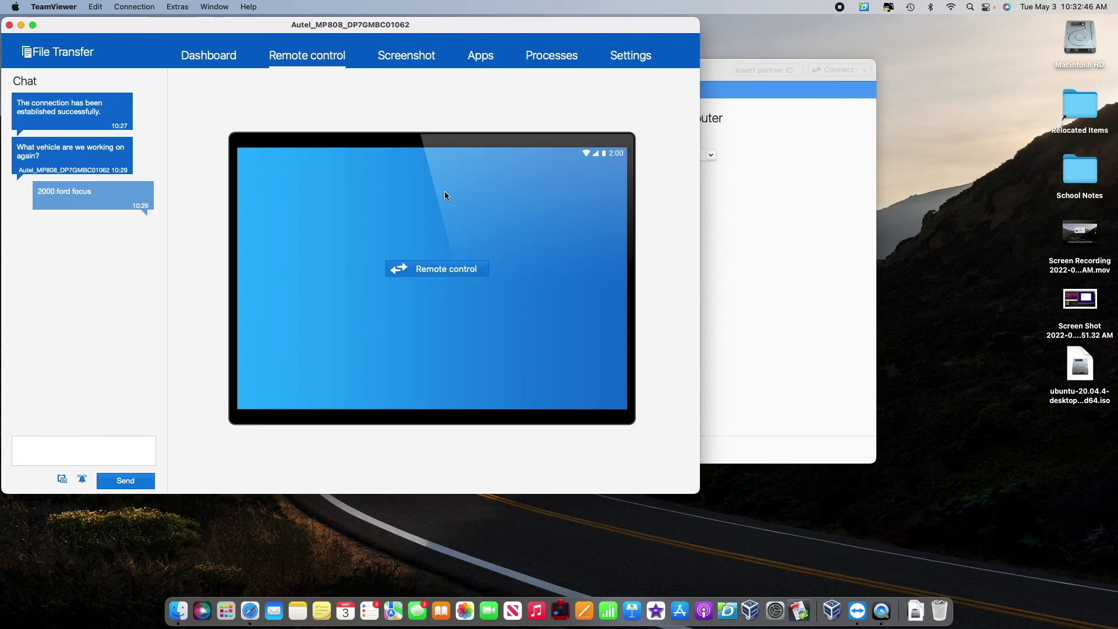